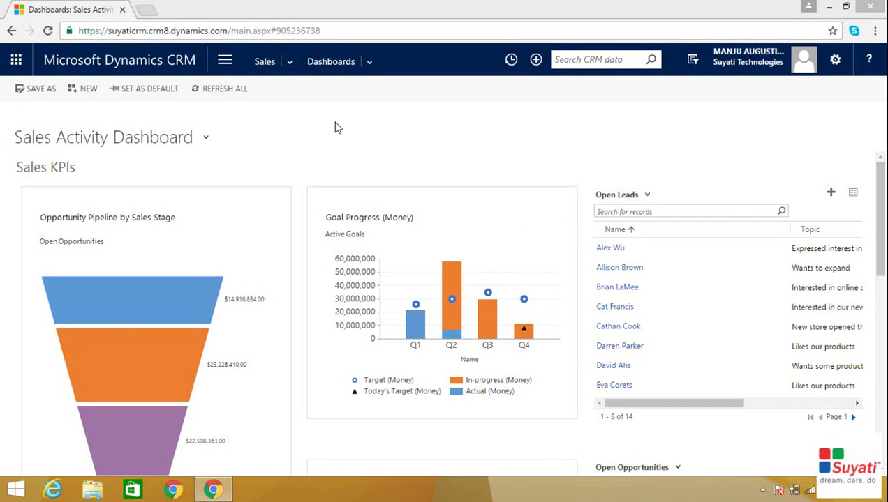
Step: From Sales > Contacts, start a new contact and open its Contact form editor
left_click(225, 61)
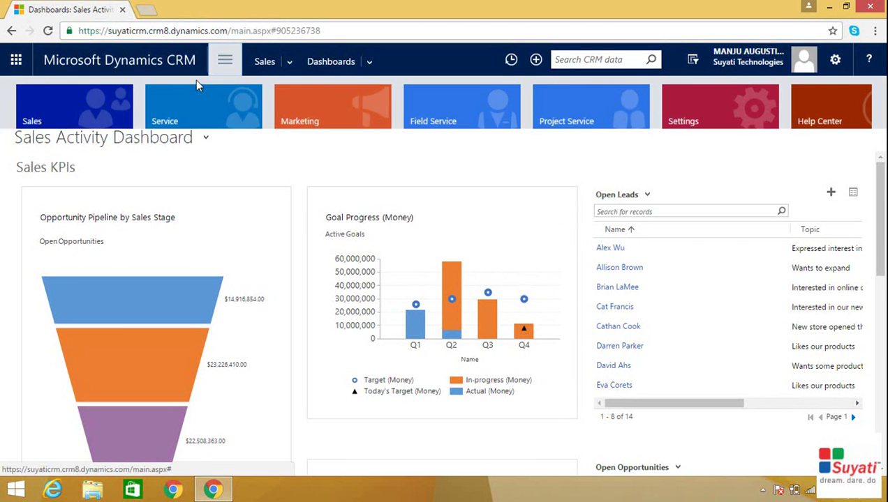
left_click(114, 106)
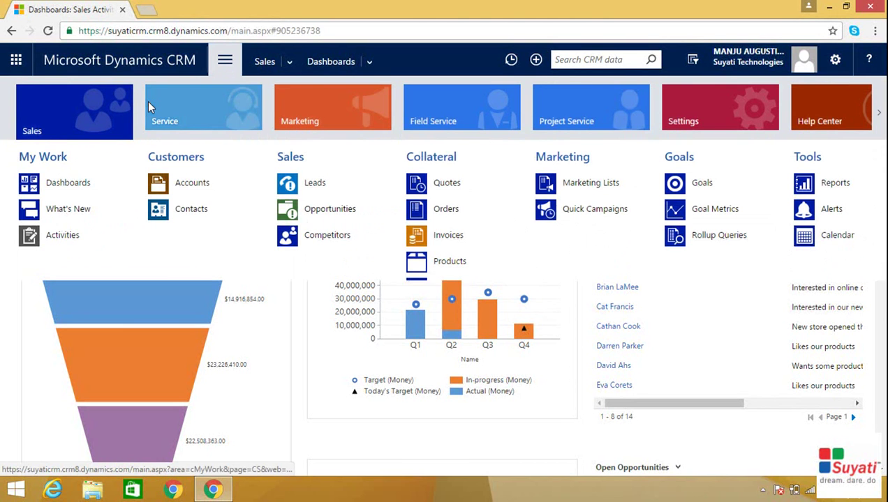
left_click(183, 212)
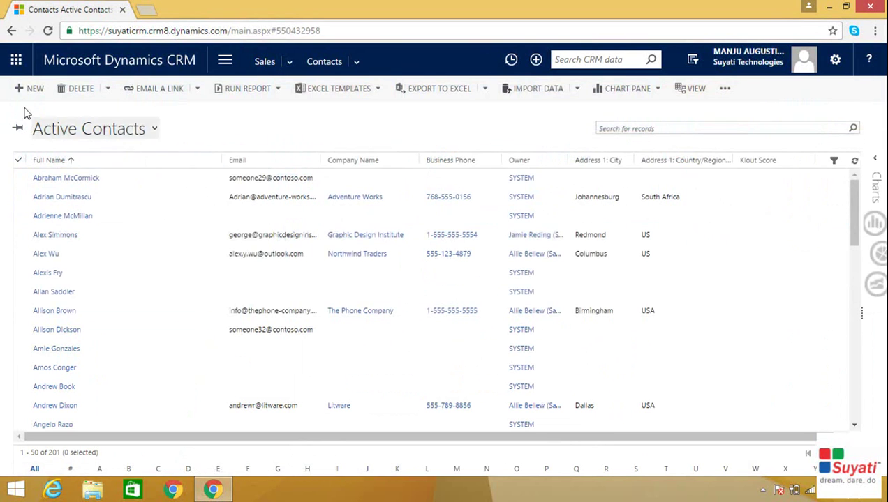
left_click(31, 90)
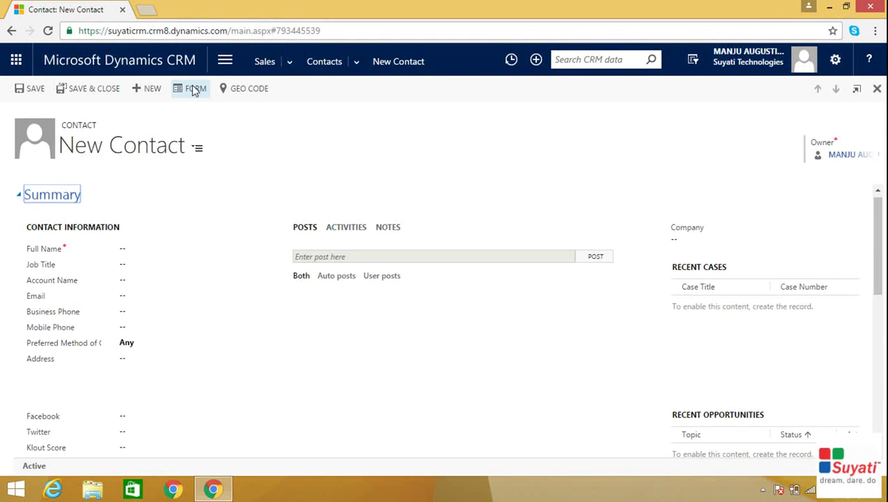
left_click(194, 89)
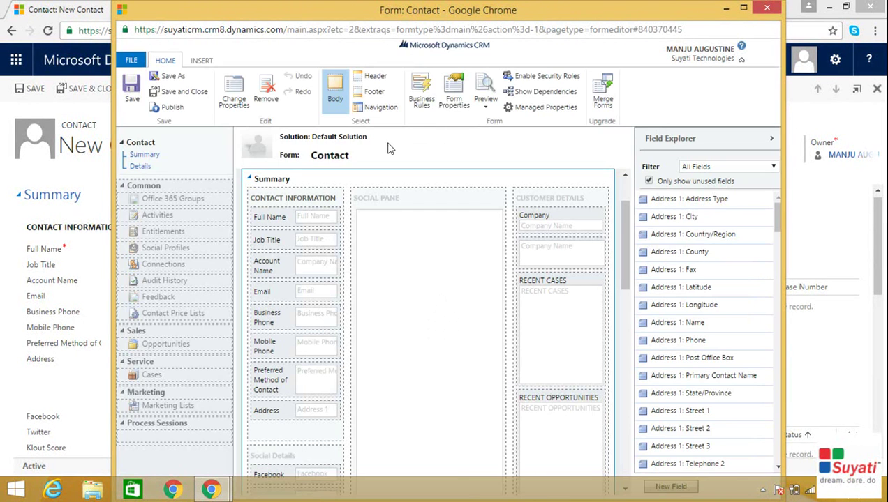
Step: Open the Business Rules Explorer, maximize the editor, and create a new business rule
left_click(424, 99)
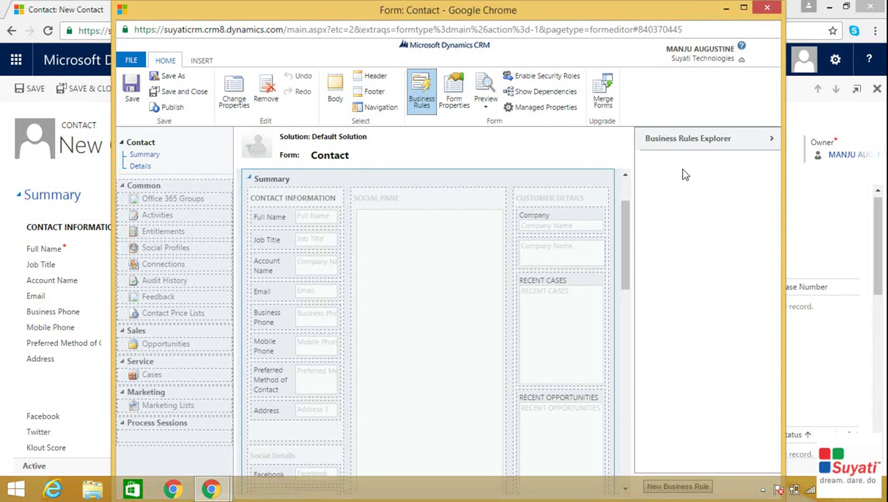
left_click(743, 7)
scroll(674, 272, "down", 2)
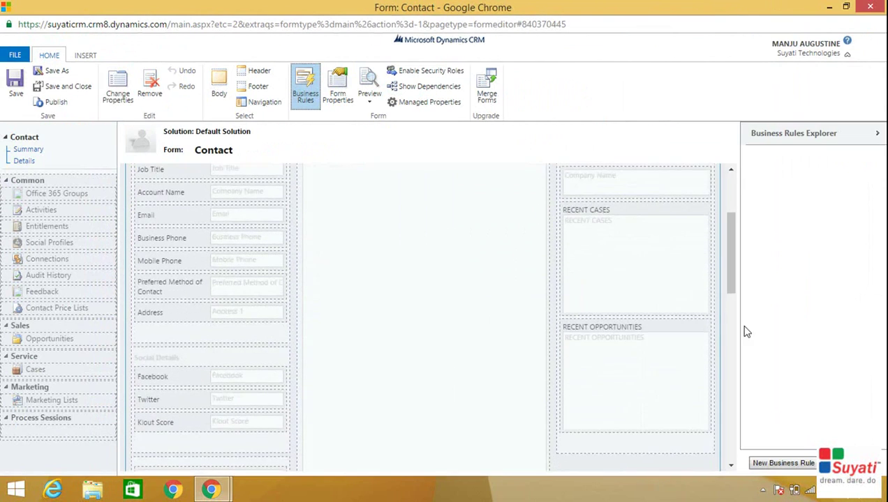
left_click(791, 470)
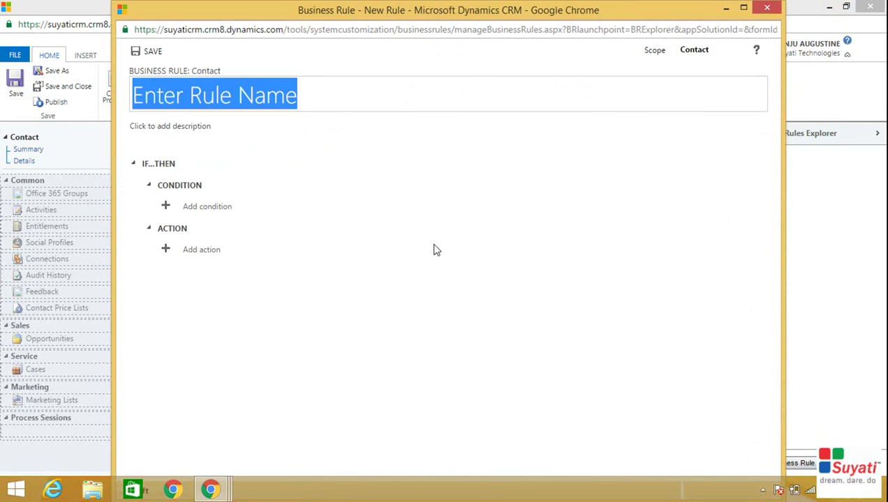
Step: Enter 'Marital Status Rule' as the new business rule's name
left_click(297, 100)
type("M")
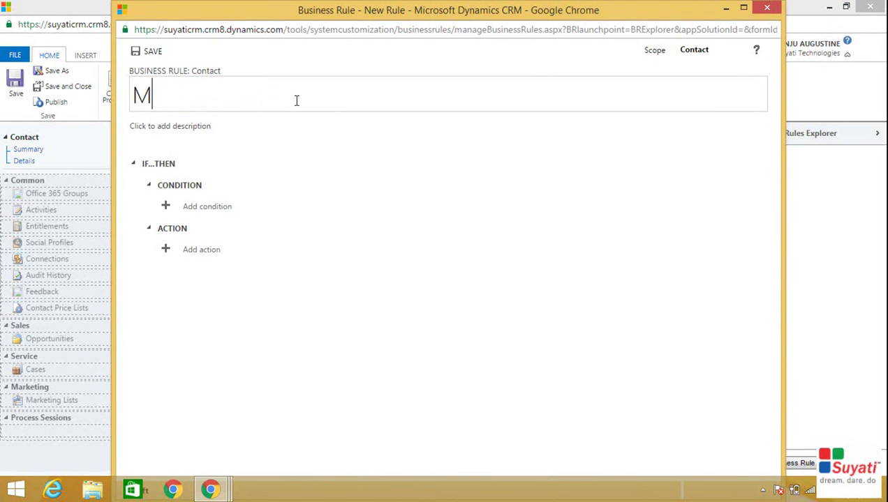
type("arital ")
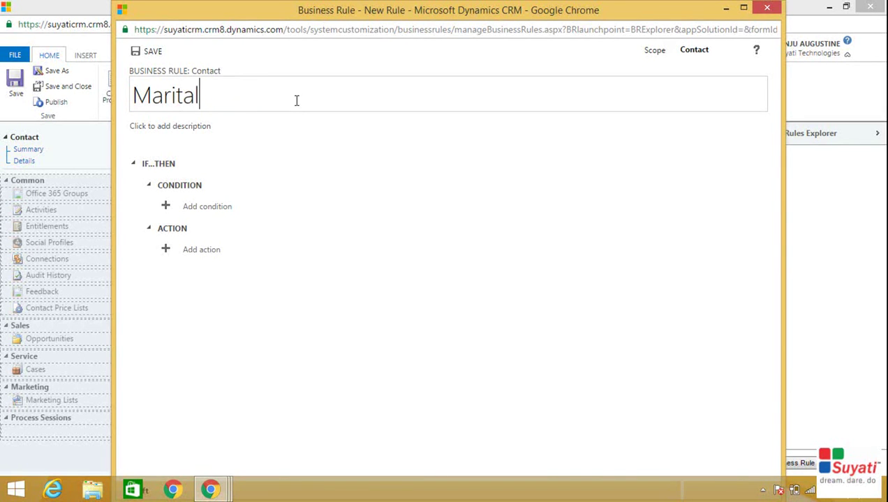
type("Statu")
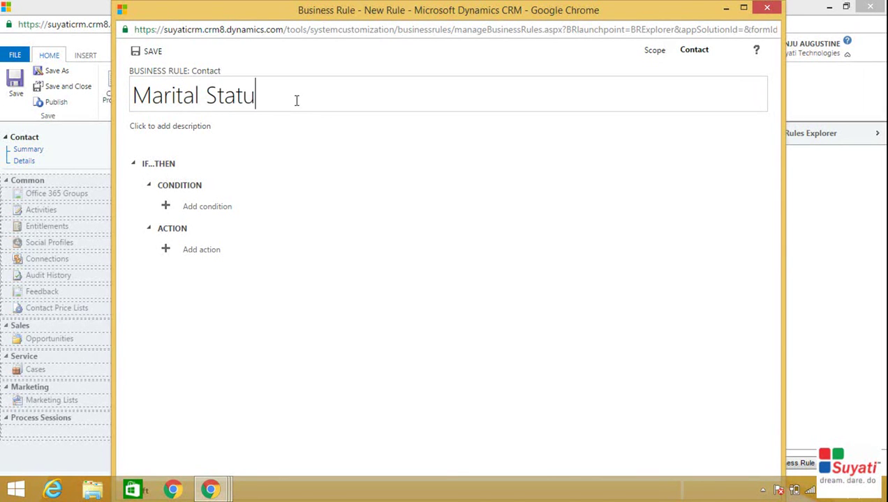
type("s Rule")
key("Return")
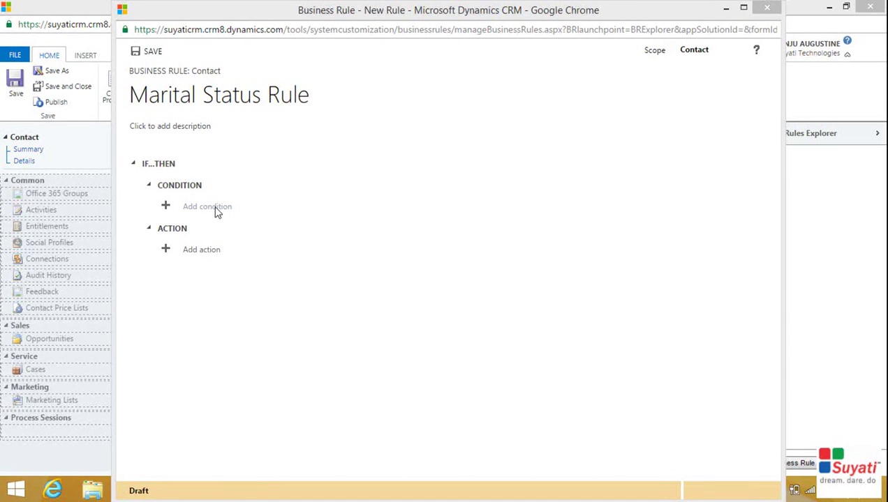
Step: Add the condition Marital Status Equals the fixed values Married and Widowed
left_click(188, 210)
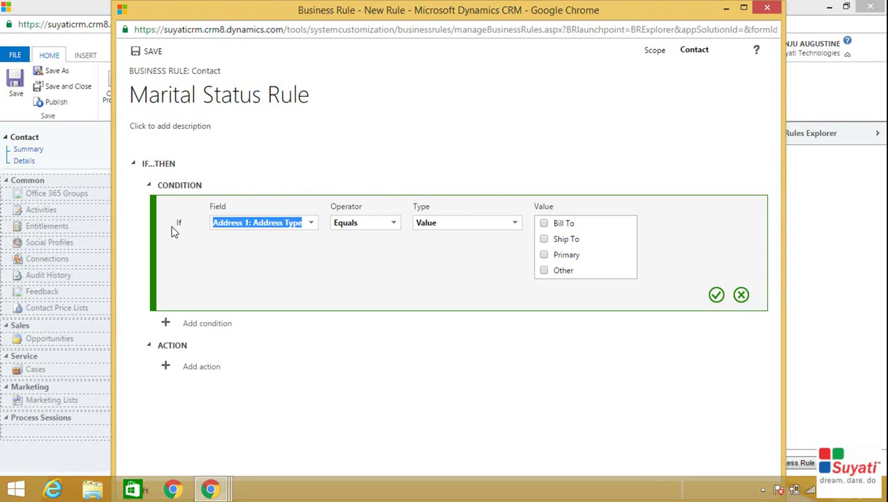
left_click(311, 229)
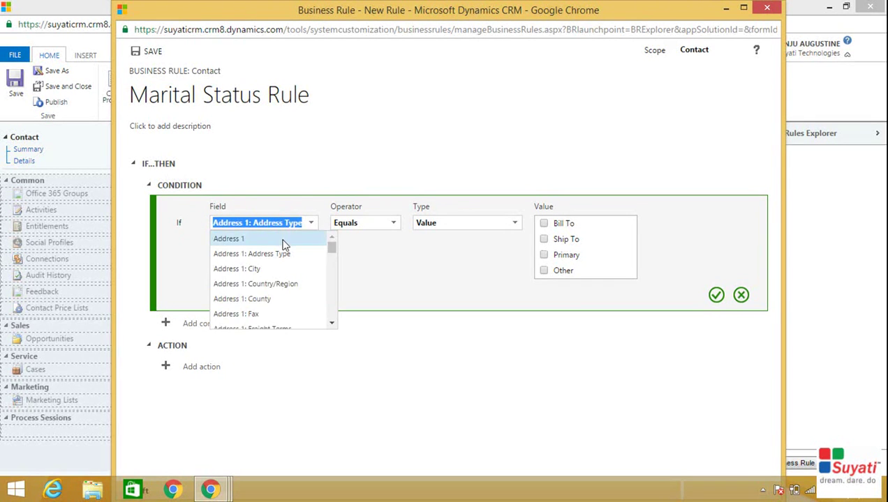
type("marita")
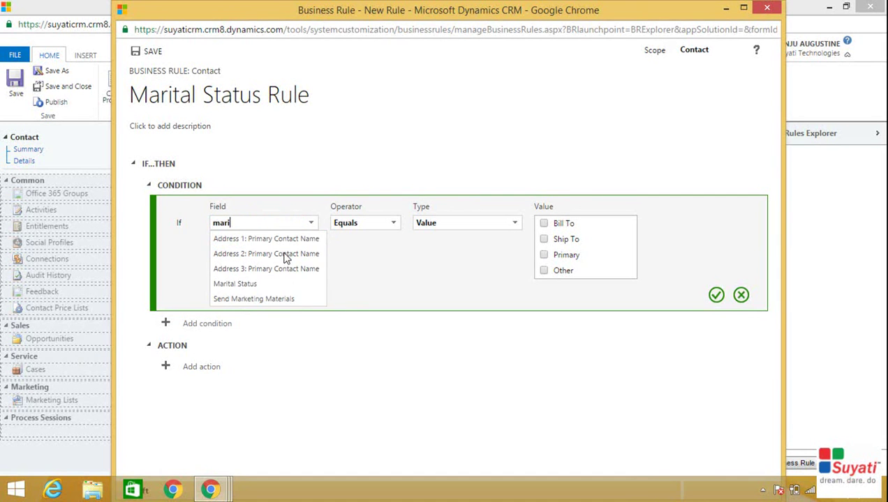
left_click(292, 240)
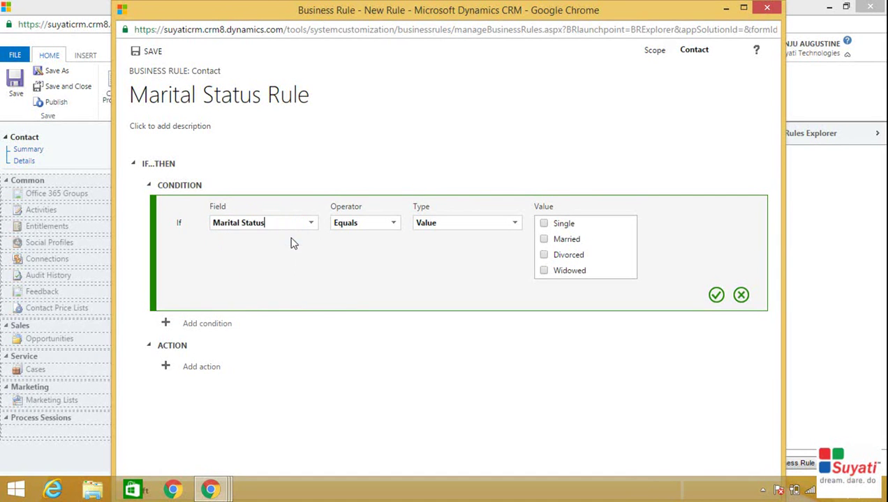
left_click(388, 228)
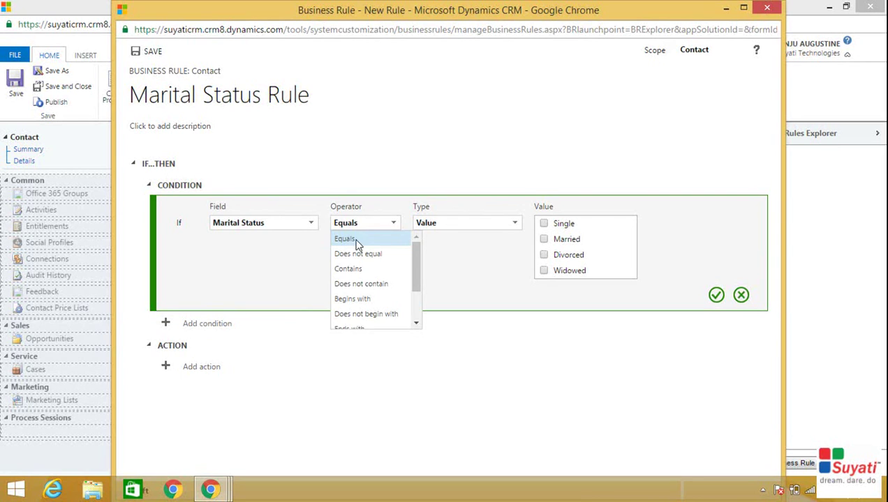
left_click(355, 240)
left_click(513, 227)
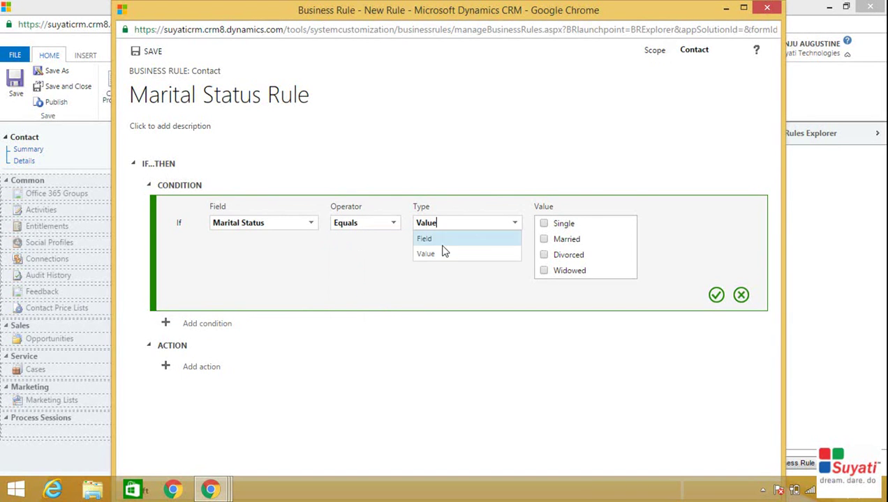
left_click(440, 256)
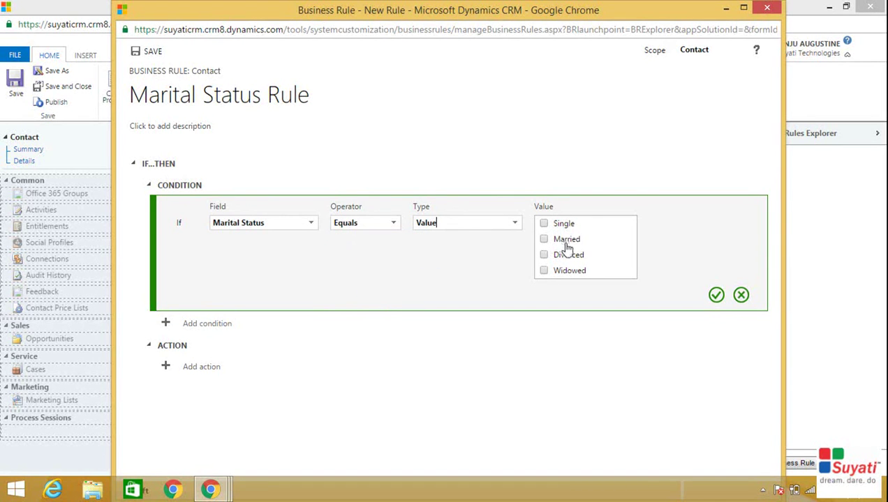
left_click(568, 243)
left_click(568, 273)
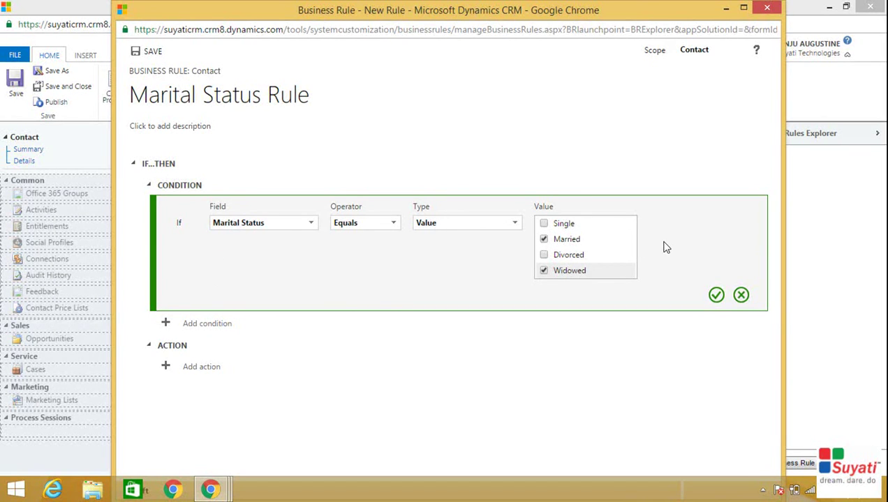
left_click(716, 296)
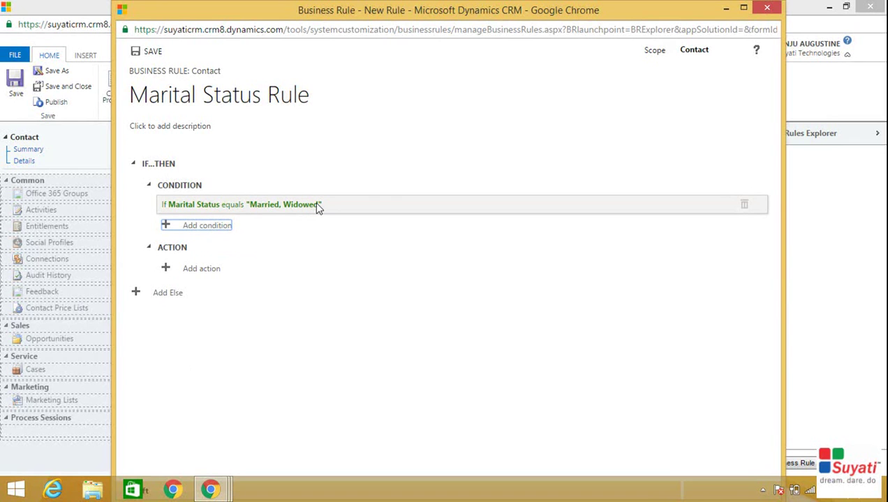
Step: Add a Set visibility action that shows the Spouse/Partner Name field
left_click(185, 274)
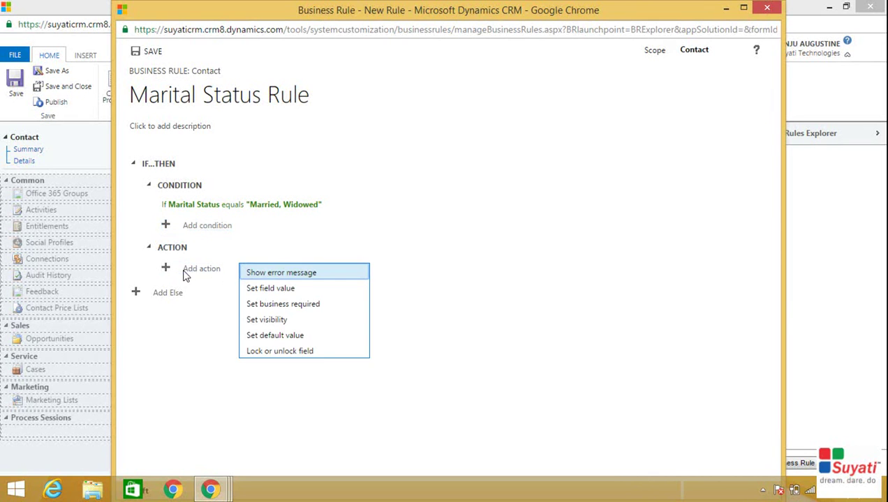
left_click(283, 321)
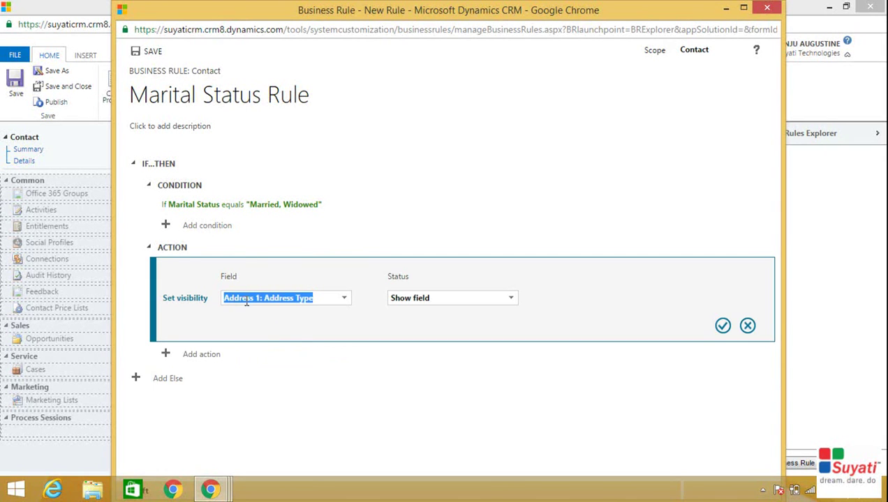
left_click(343, 300)
scroll(295, 335, "down", 2)
type("spous")
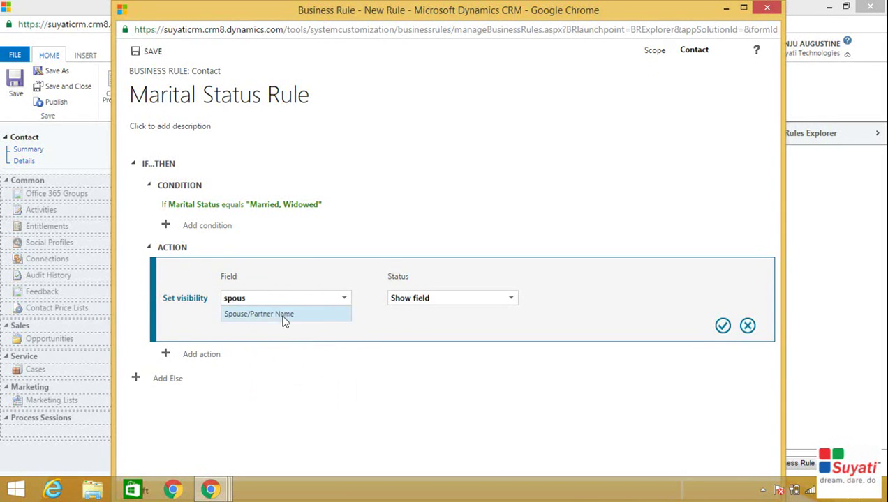
left_click(284, 316)
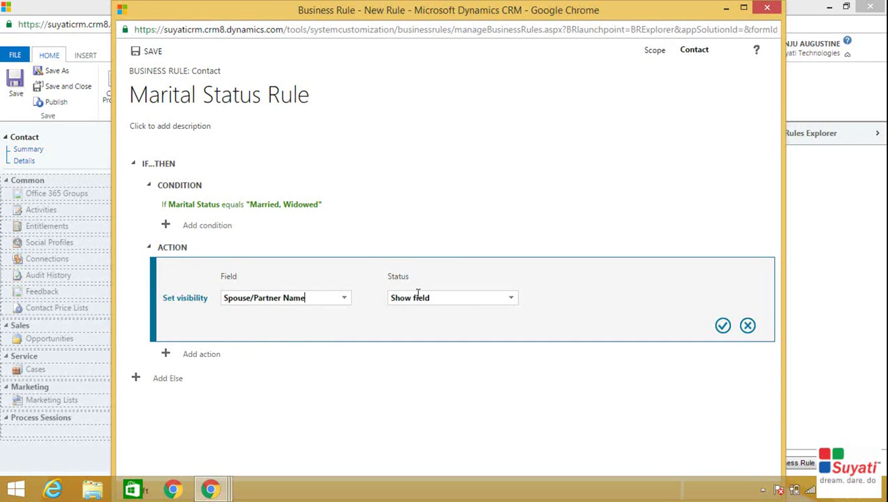
left_click(502, 303)
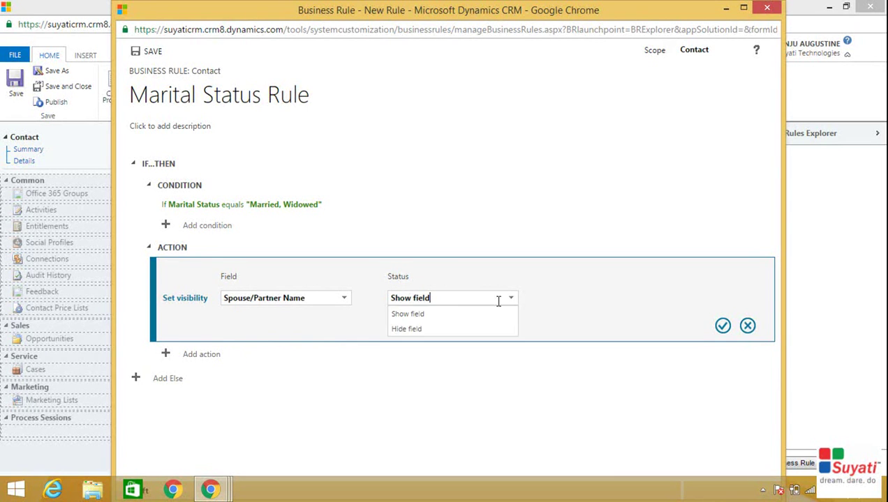
left_click(425, 315)
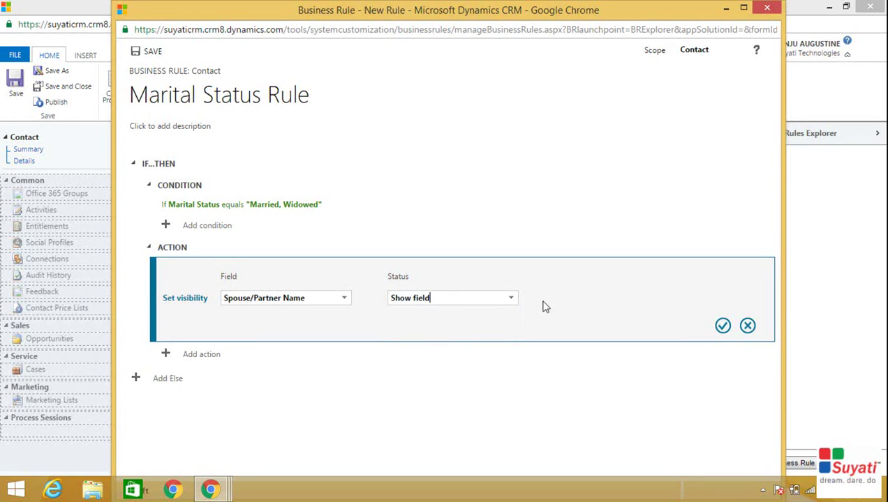
left_click(723, 327)
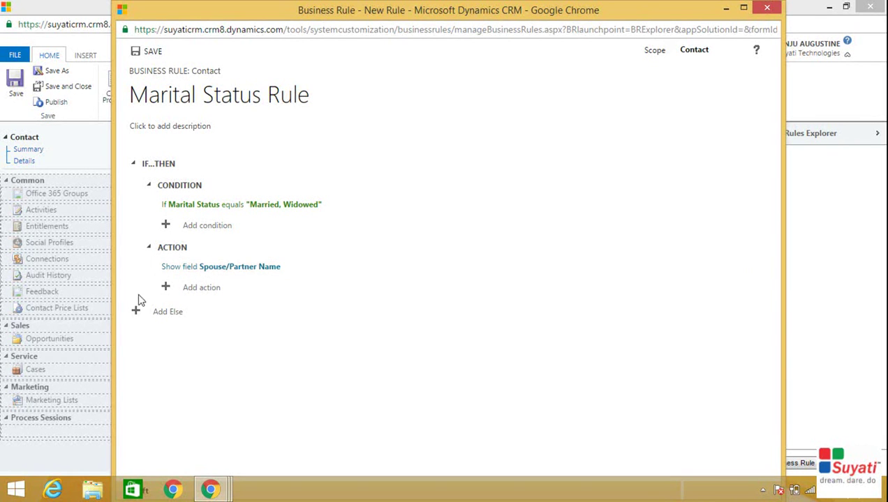
Step: Add an Else If branch with the condition Marital Status equals Single or Divorced
left_click(166, 312)
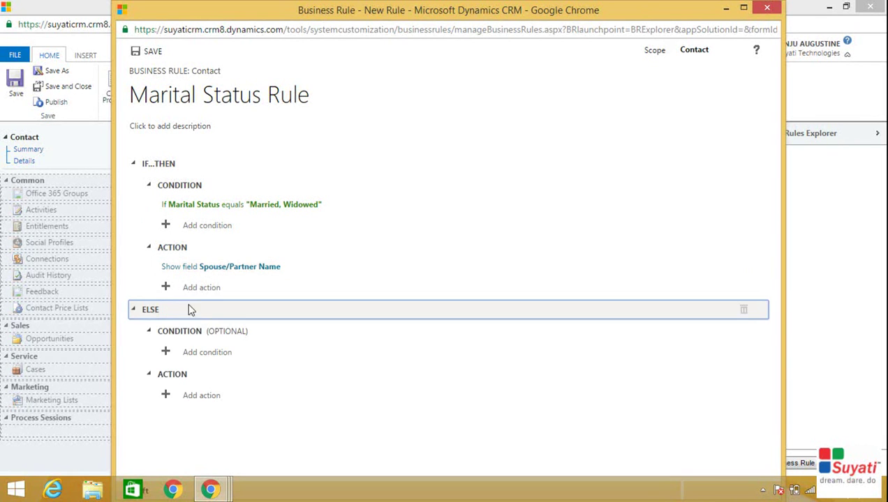
left_click(205, 355)
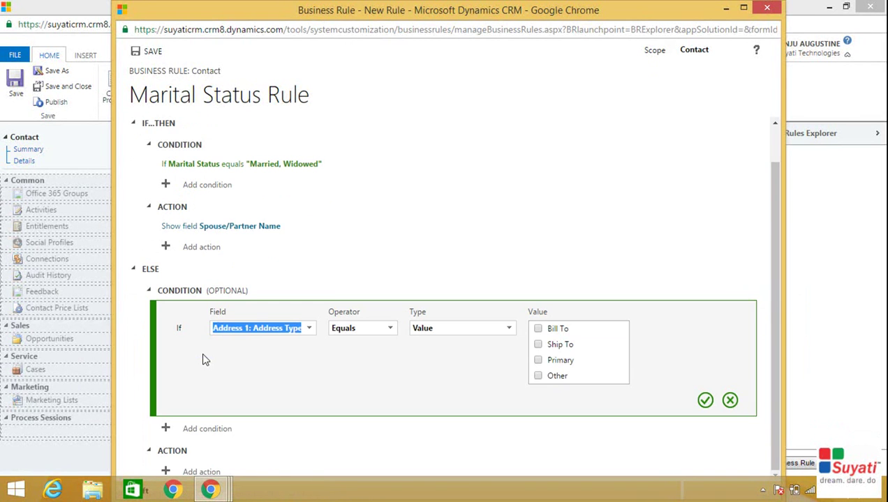
left_click(309, 336)
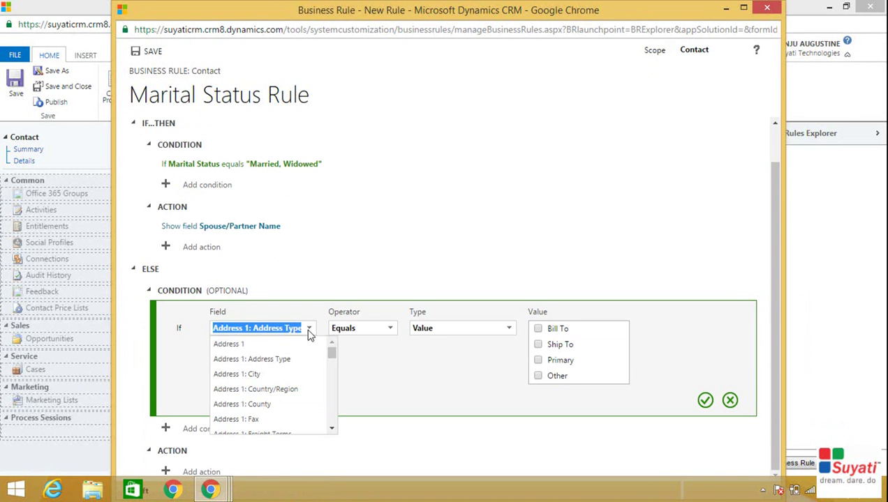
type("marita")
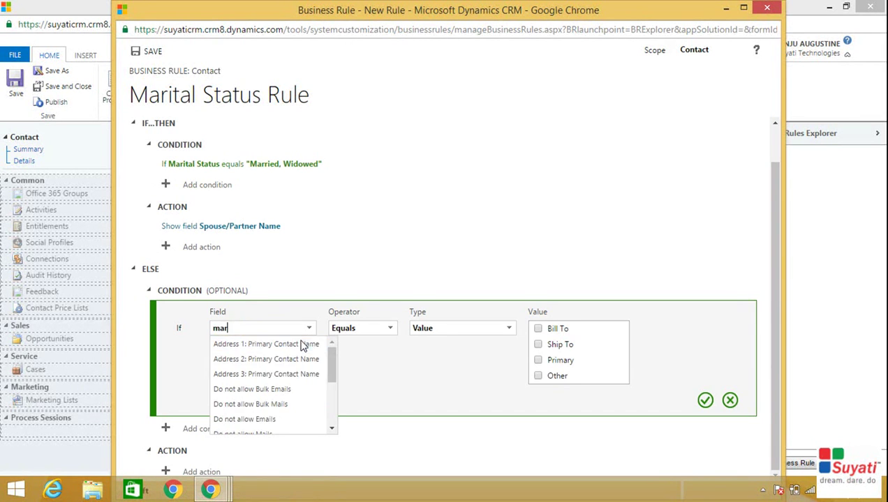
left_click(258, 343)
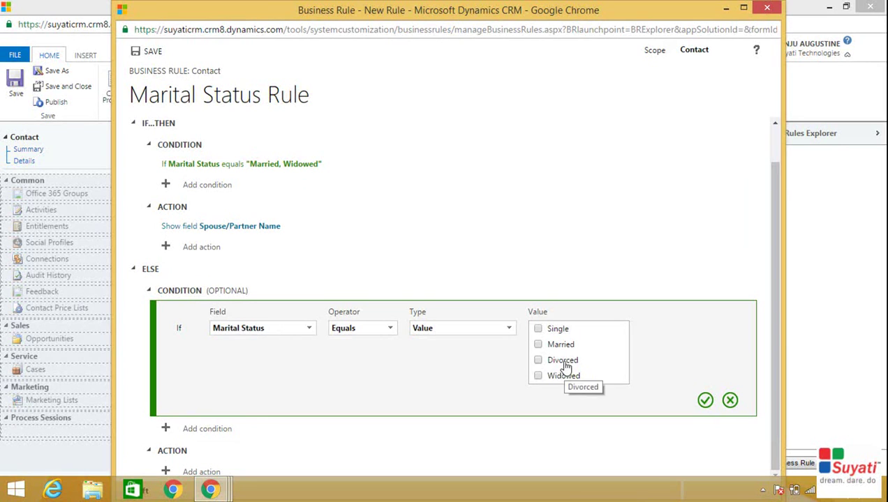
left_click(538, 329)
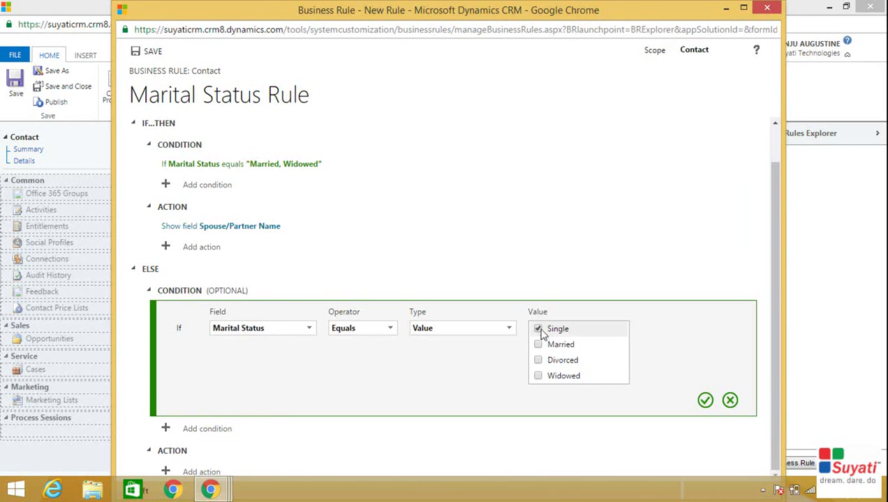
left_click(538, 361)
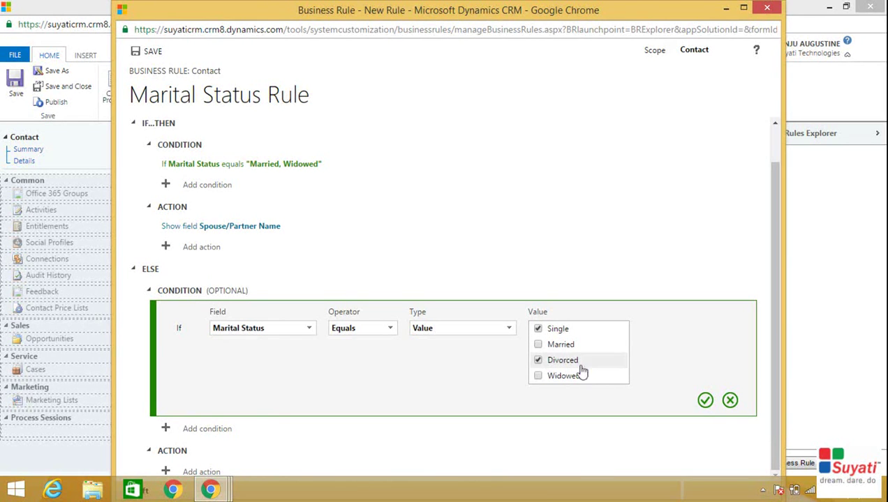
left_click(705, 401)
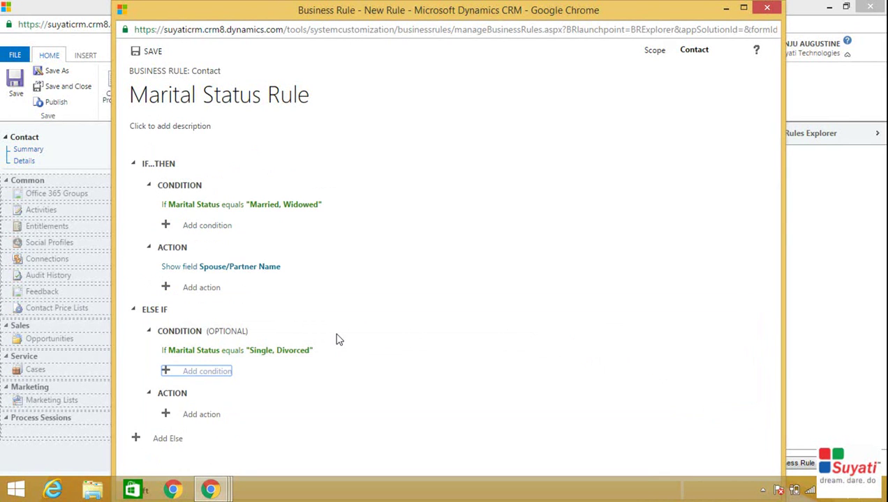
Step: In the Else If branch, add a Set visibility action hiding Spouse/Partner Name
left_click(202, 417)
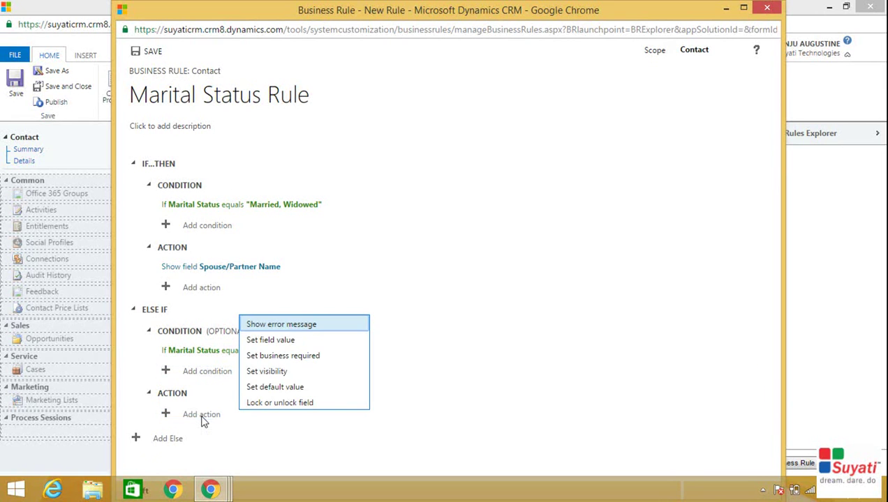
left_click(266, 372)
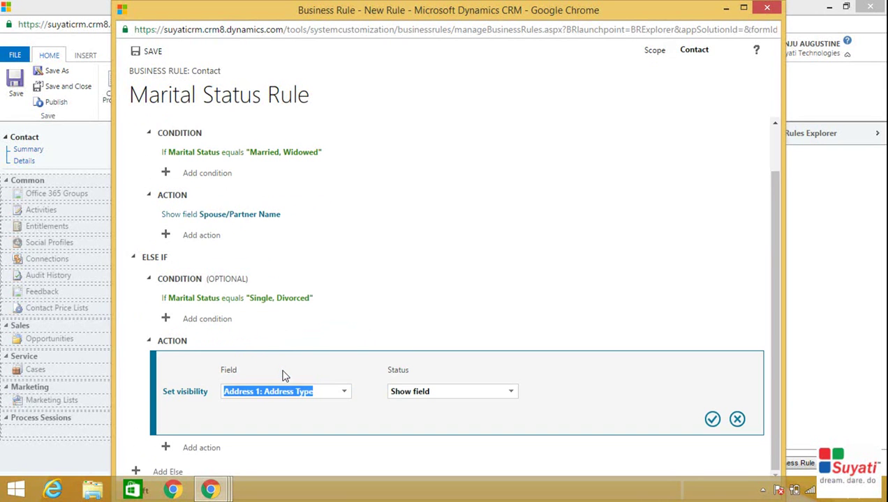
left_click(344, 393)
type("spous")
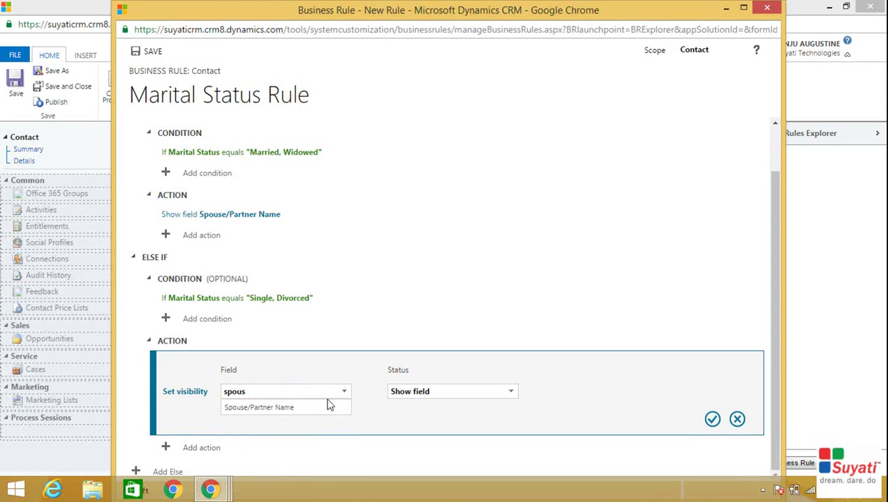
left_click(329, 408)
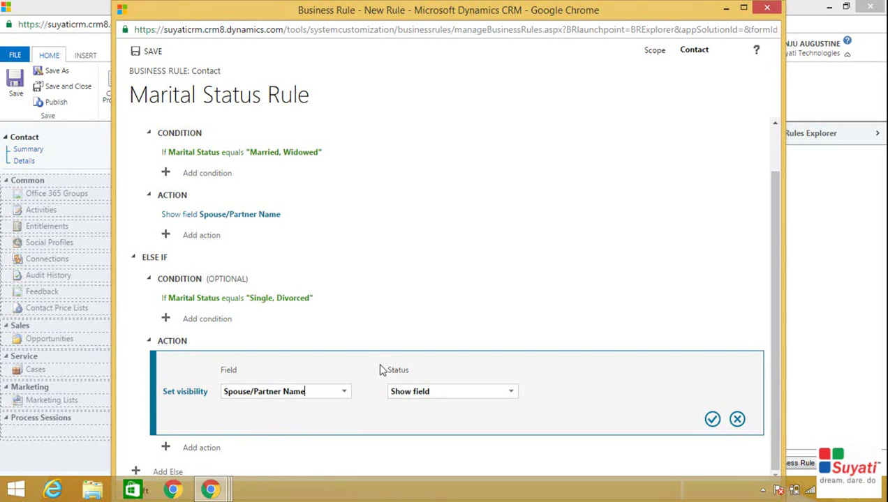
left_click(513, 395)
left_click(436, 424)
left_click(712, 420)
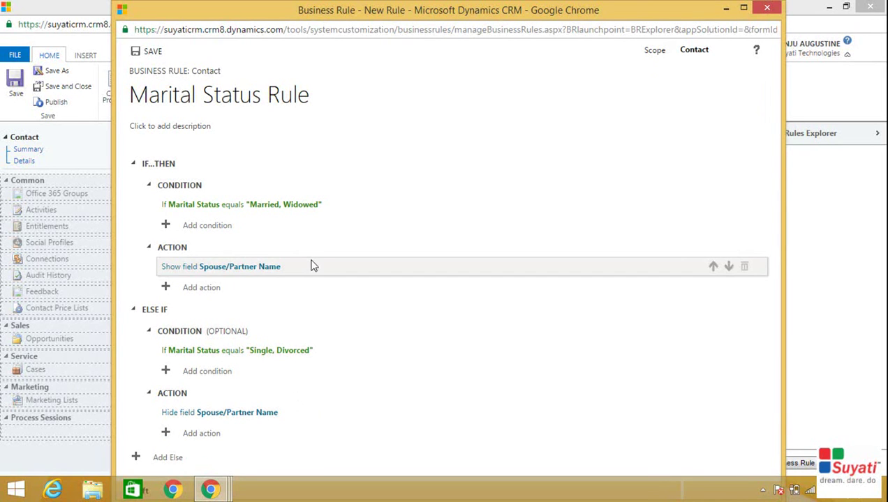
Step: Save and activate Marital Status Rule, then close the rule window
left_click(153, 55)
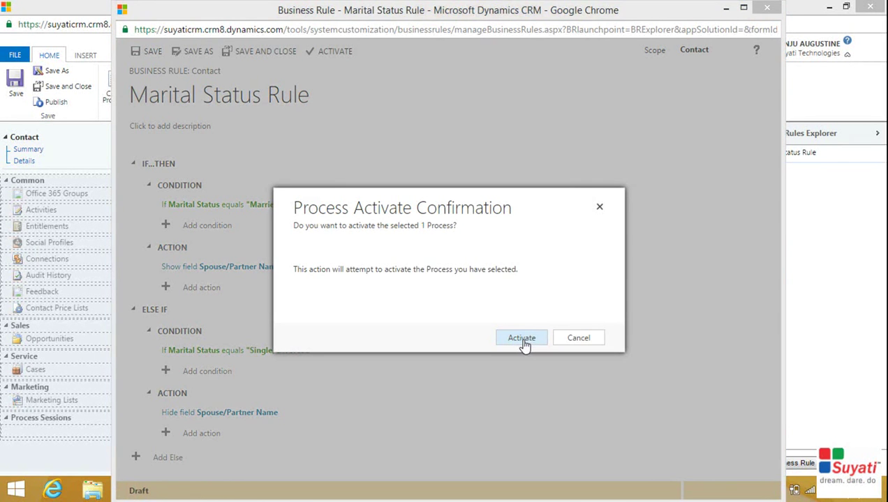
left_click(523, 342)
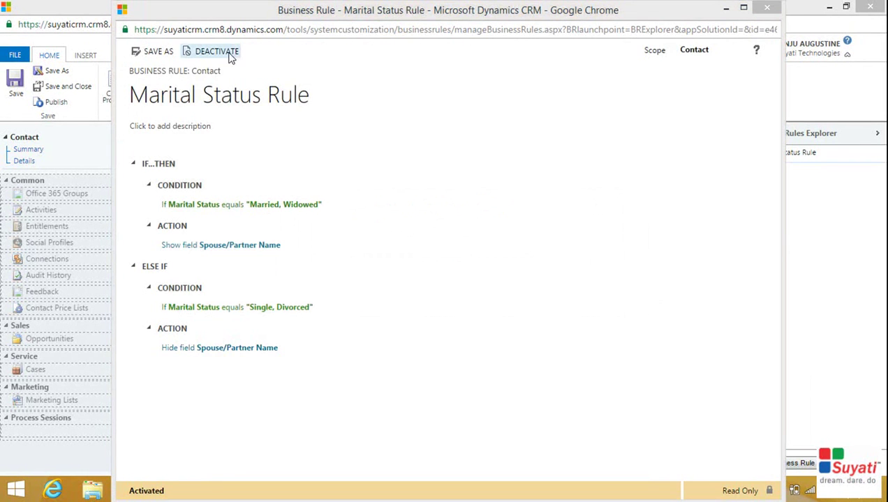
left_click(766, 10)
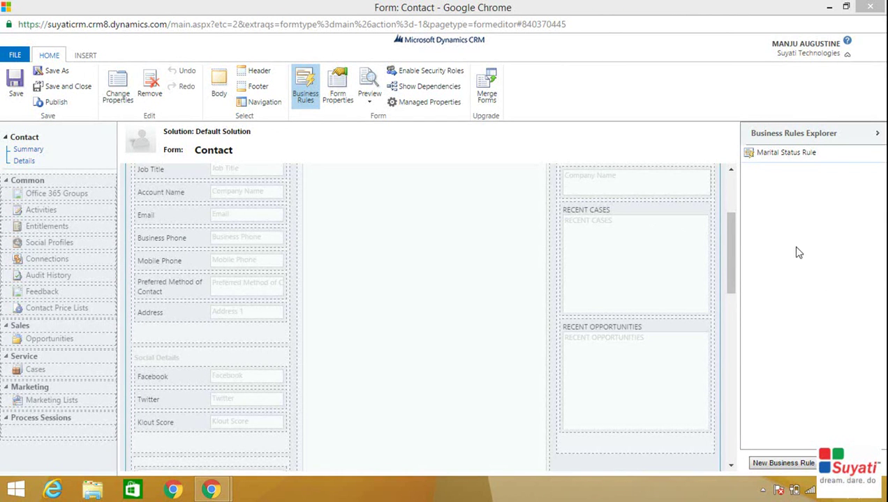
Step: Check in the Marital Status field's Business Rules tab that Marital Status Rule is Activated
left_click_drag(735, 252, 725, 380)
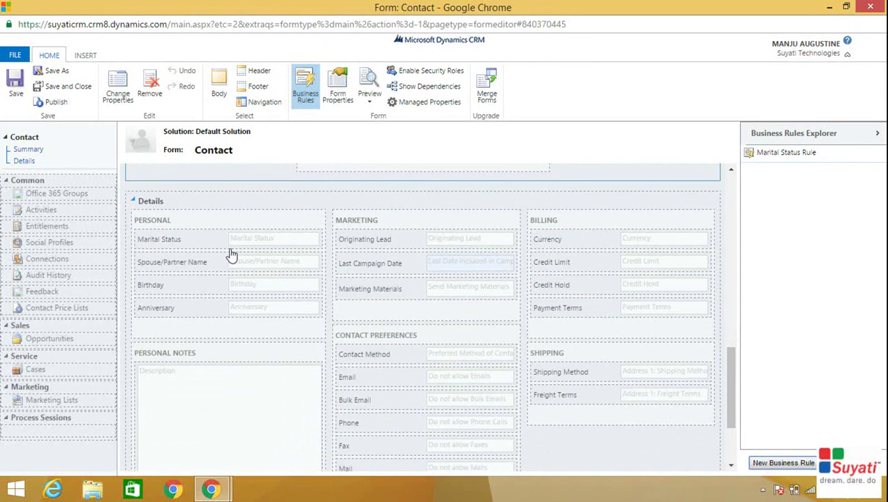
left_click(186, 239)
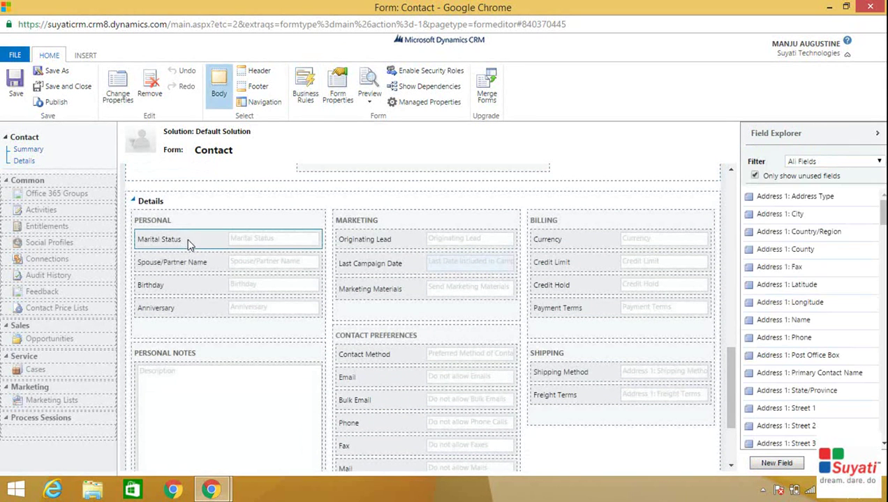
double_click(241, 242)
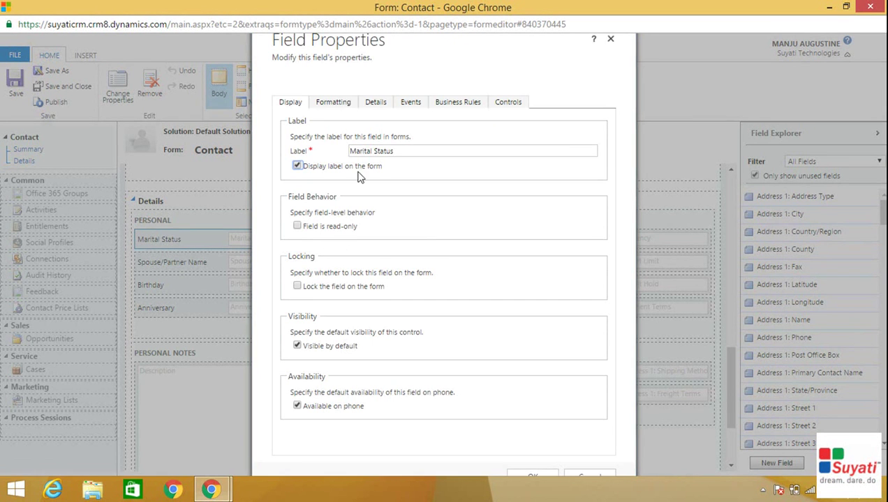
left_click(457, 104)
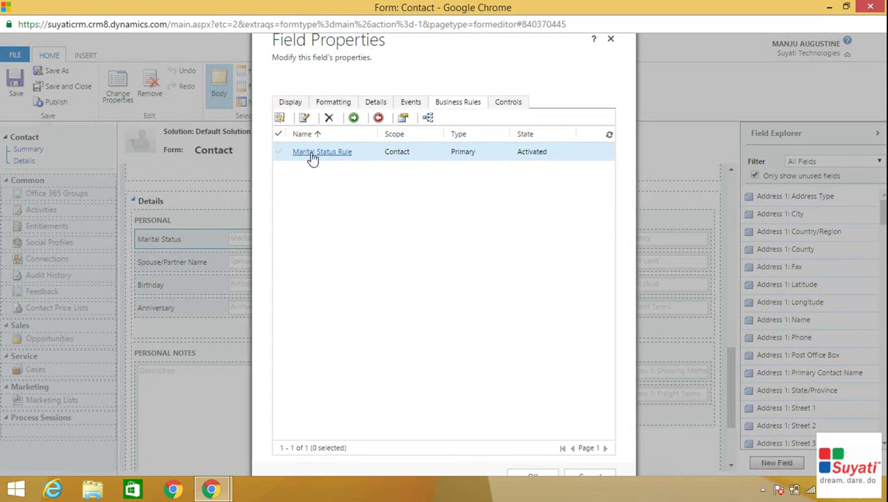
left_click(283, 153)
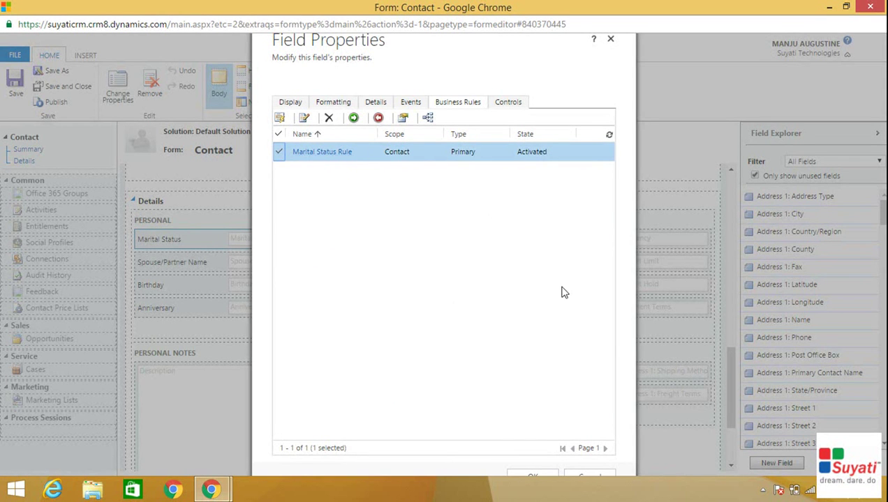
left_click(534, 479)
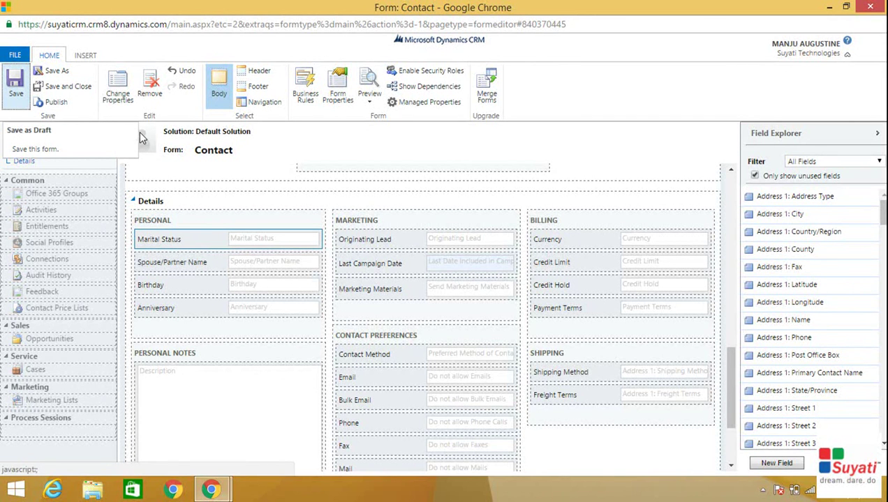
Step: Publish the Contact form, then start a new contact from Sales > Contacts and scroll to Details
left_click(56, 104)
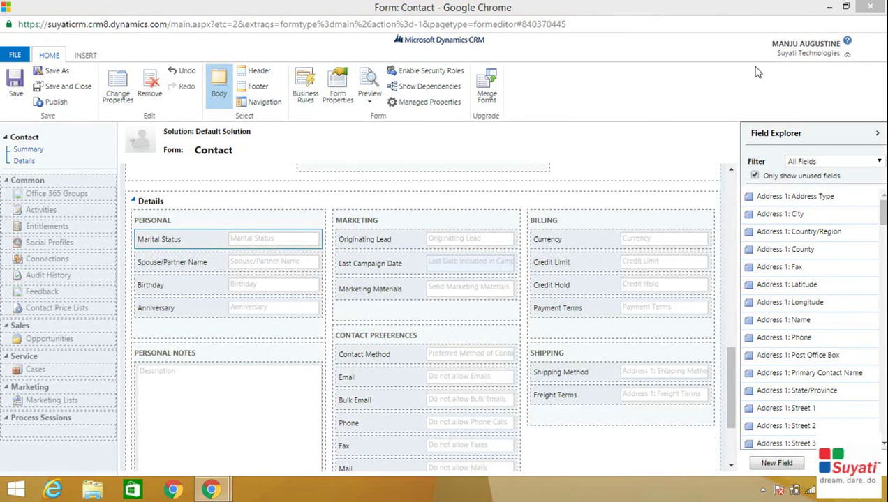
left_click(829, 7)
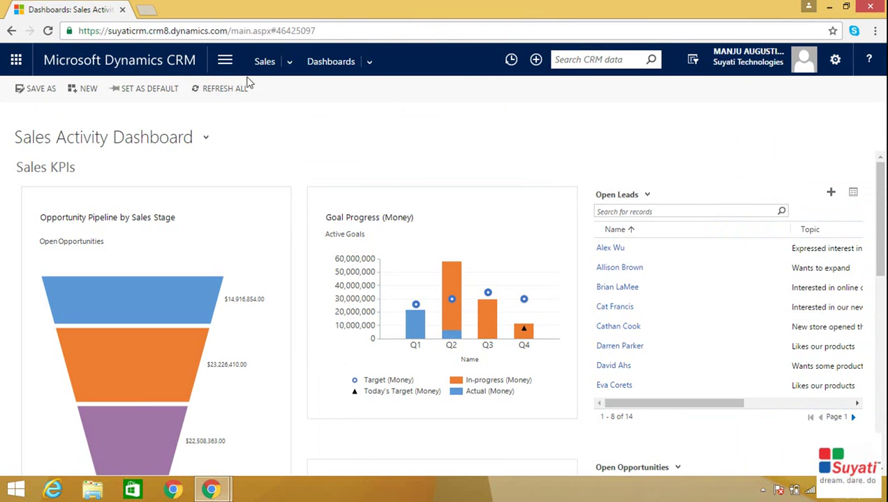
left_click(224, 62)
left_click(109, 105)
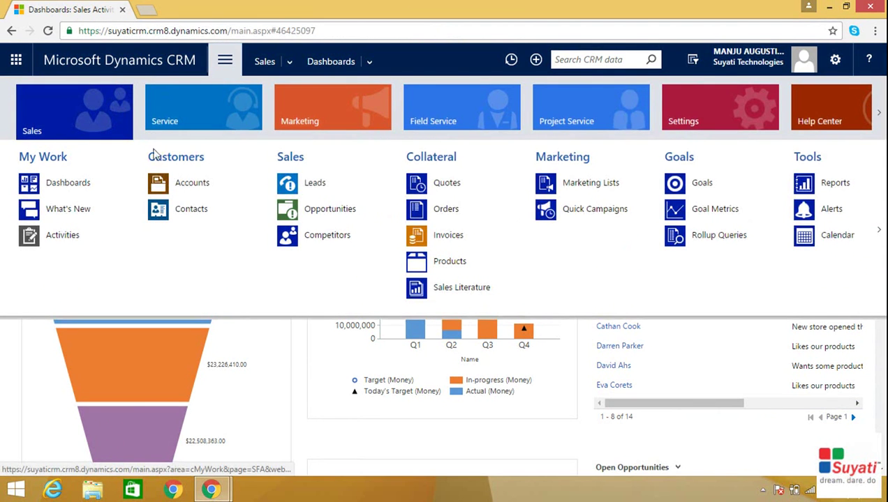
left_click(183, 209)
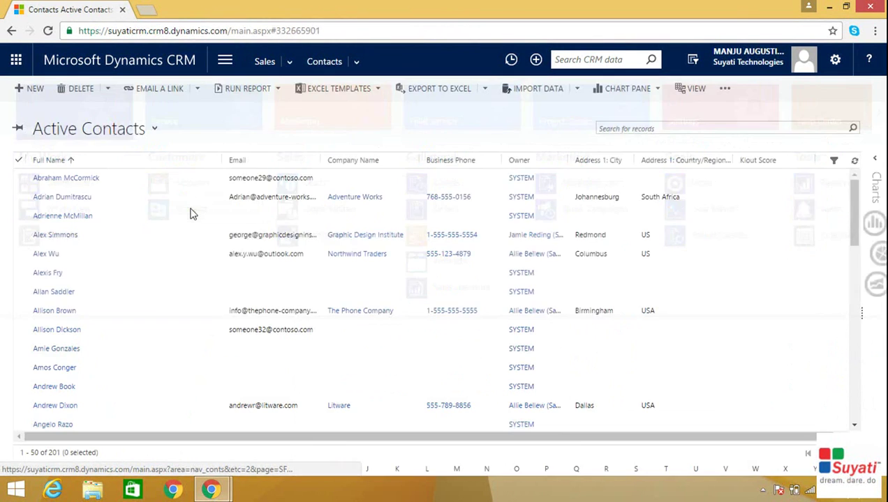
left_click(30, 92)
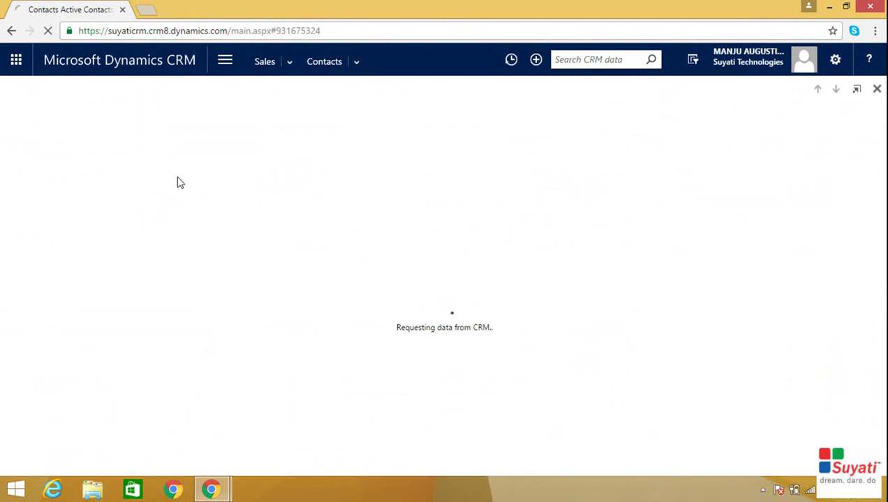
scroll(173, 237, "down", 6)
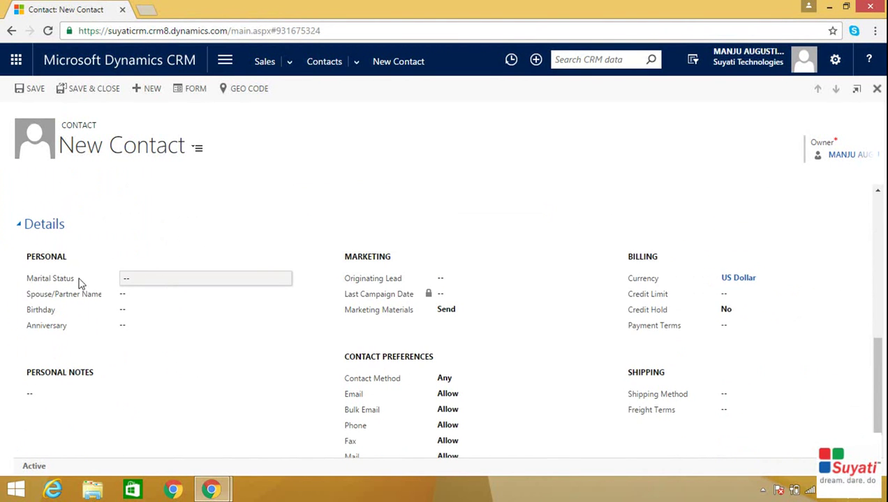
Step: Set Marital Status to Single, then Divorced, confirming Spouse/Partner Name hides
left_click(156, 279)
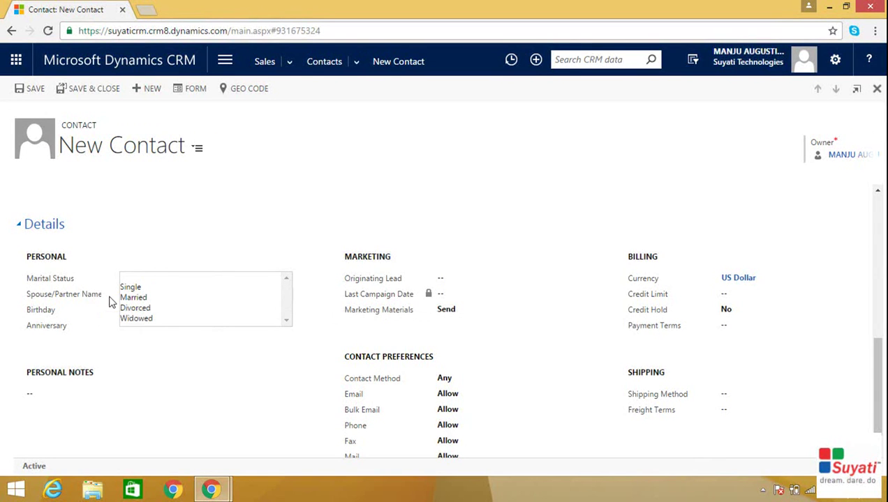
left_click(137, 287)
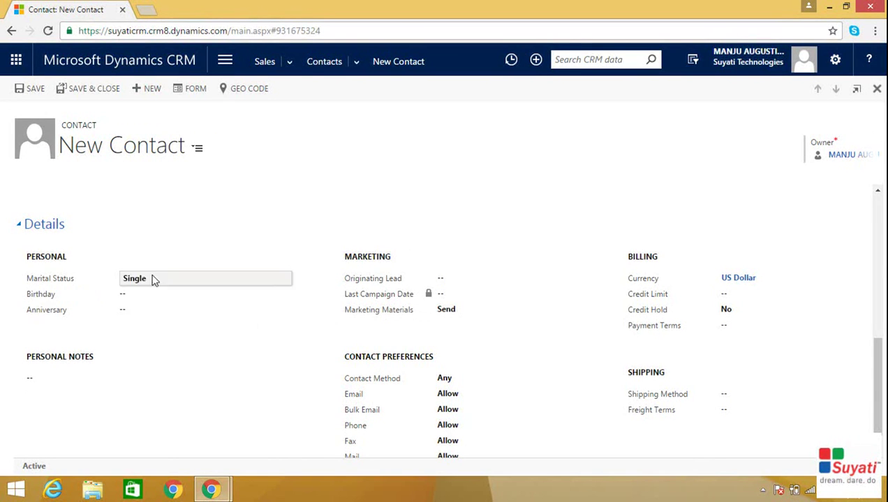
left_click(154, 282)
left_click(149, 307)
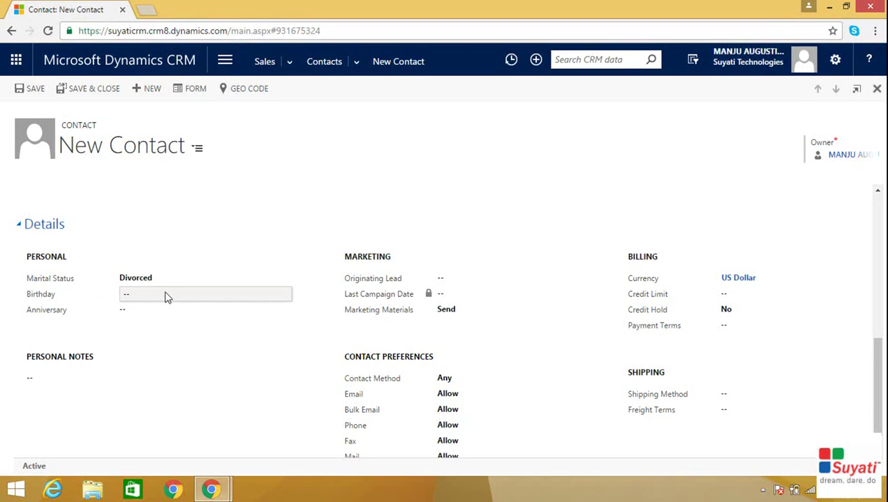
Step: Set Marital Status to Married, then Widowed, confirming Spouse/Partner Name shows
left_click(145, 283)
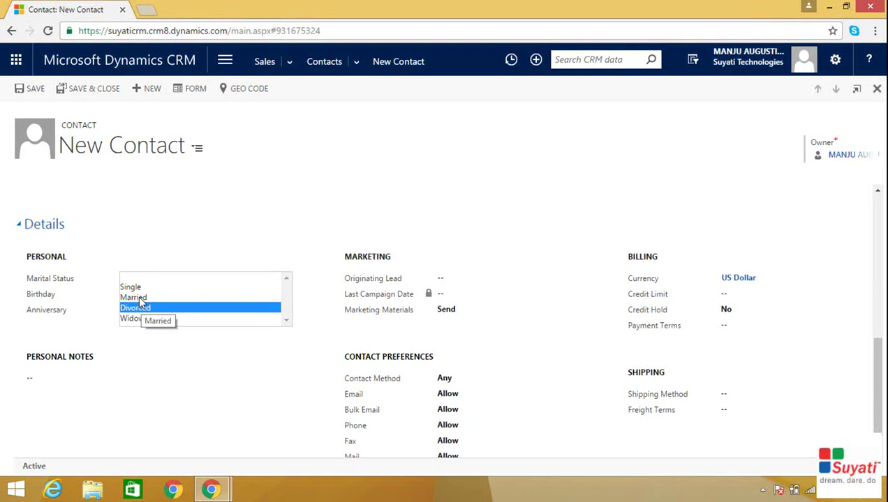
left_click(138, 296)
left_click(148, 282)
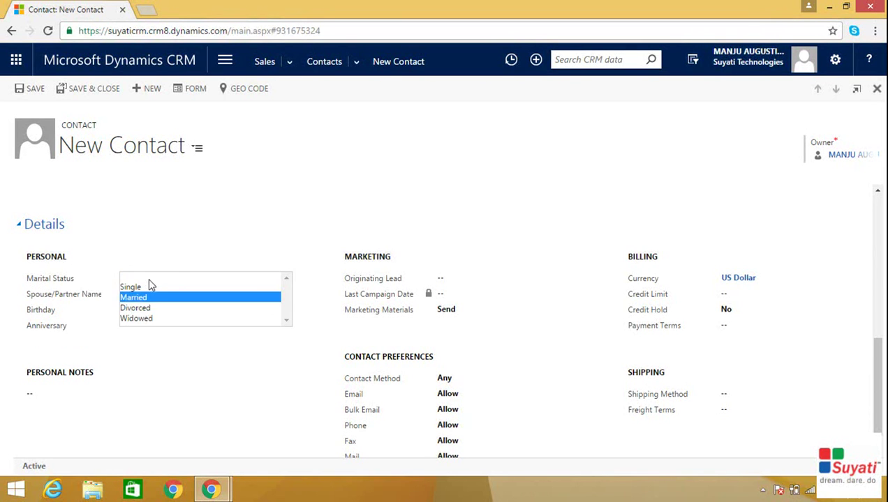
left_click(149, 319)
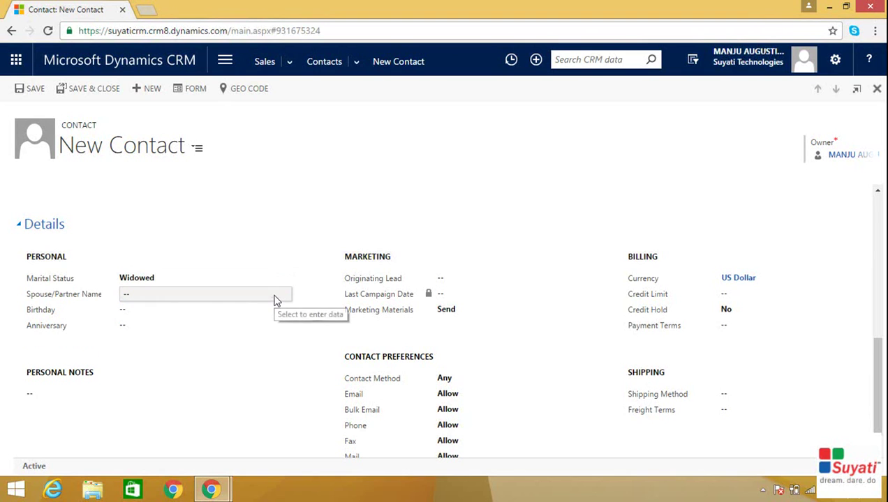